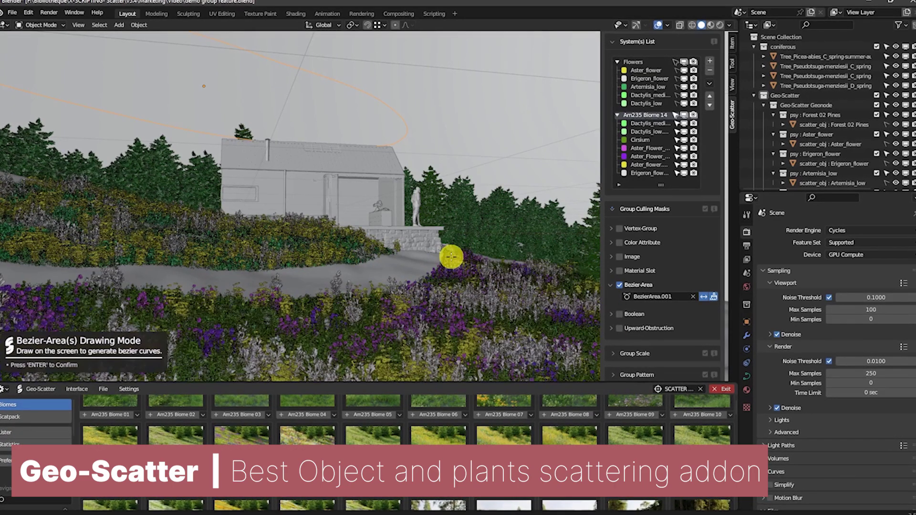
Step: Preview the scene in Rendered shading and enable wind turbulence and waves on the grass
{"action": "left_click", "coordinate": [723, 22]}
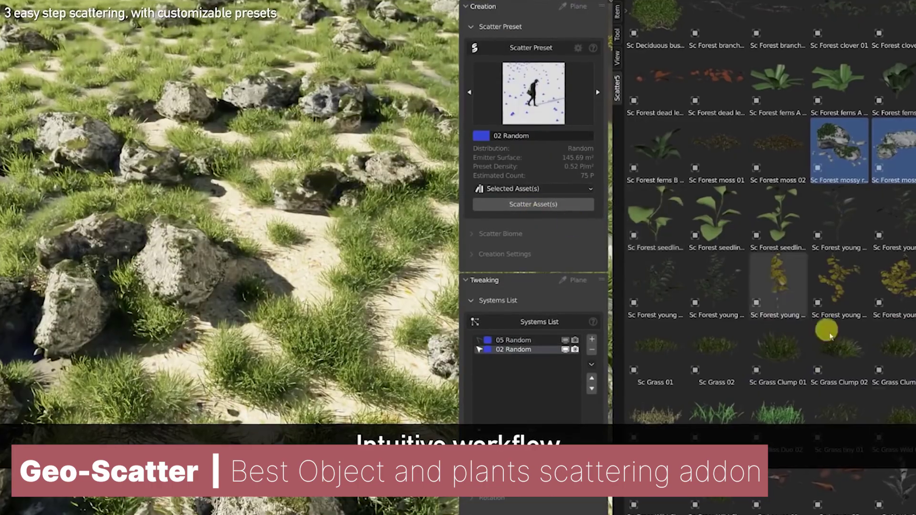
{"action": "left_click", "coordinate": [740, 317]}
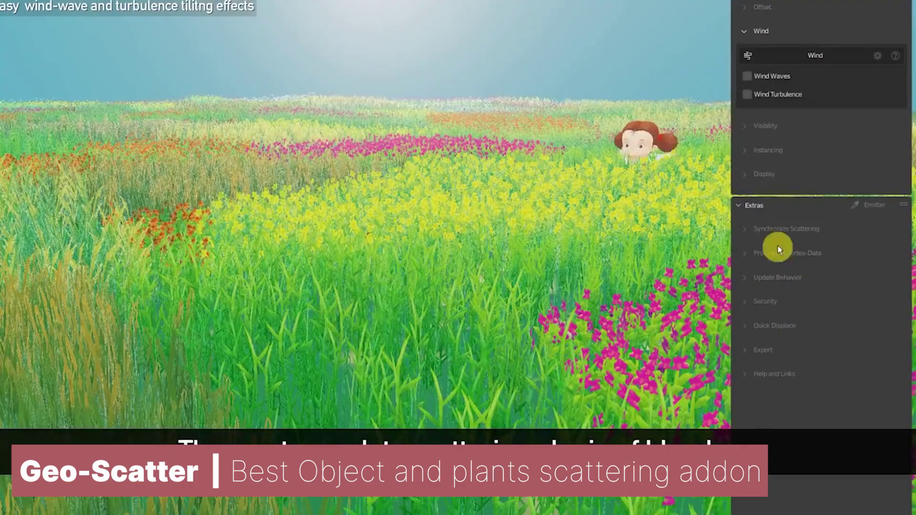
{"action": "left_click", "coordinate": [795, 96]}
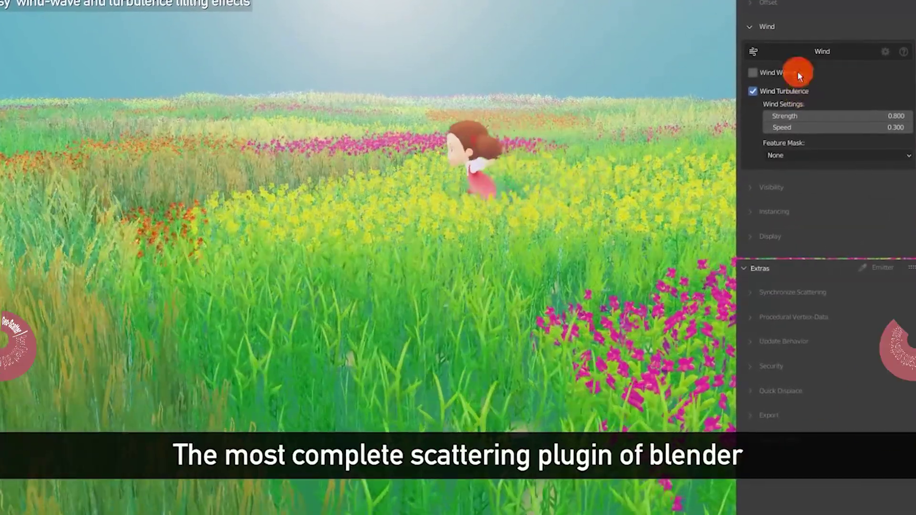
{"action": "left_click", "coordinate": [794, 74]}
Step: Expand the scatter's Instancing settings and move the fruit pile toward the cart
{"action": "scroll", "coordinate": [794, 238], "scroll_direction": "down", "scroll_amount": 8}
{"action": "left_click", "coordinate": [792, 156]}
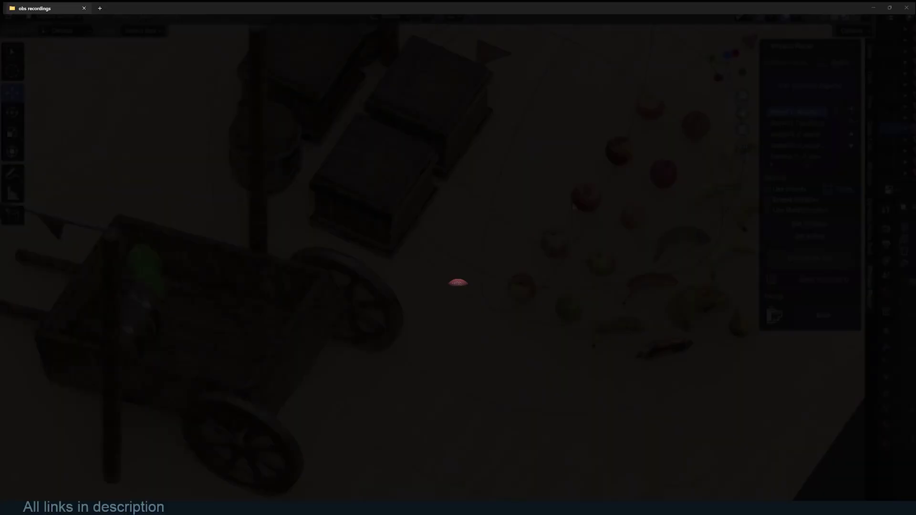
{"action": "left_click_drag", "start_coordinate": [418, 312], "coordinate": [179, 319]}
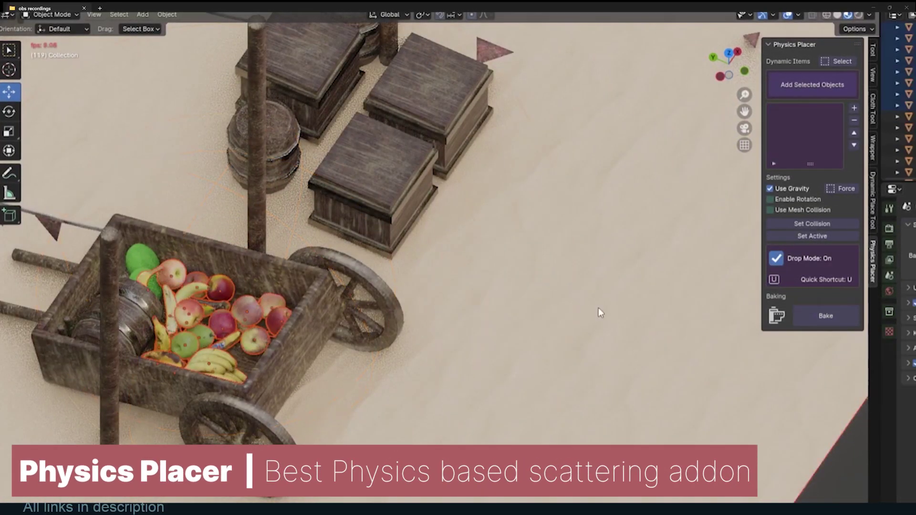
Step: Drop fruit into the cart, skulls and sticks onto the rock, then lift the Suzanne pile
{"action": "key", "text": "u"}
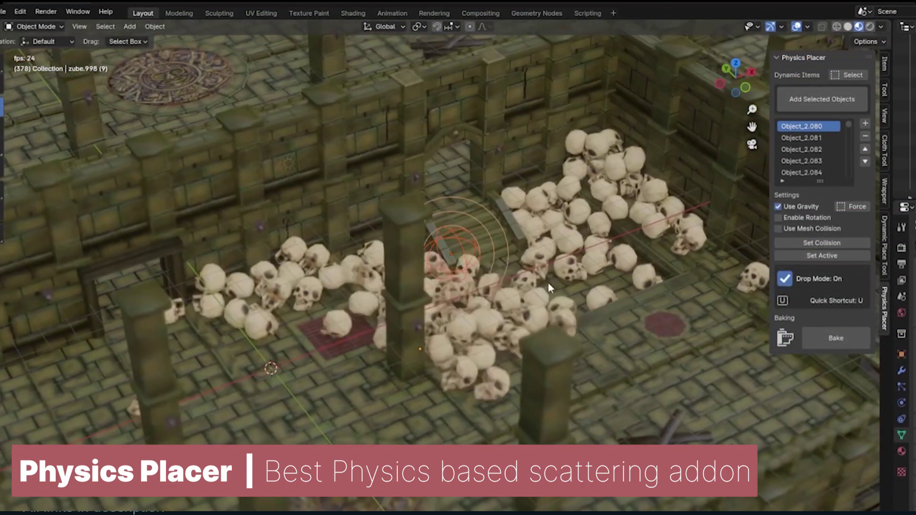
{"action": "key", "text": "u"}
{"action": "key", "text": "u"}
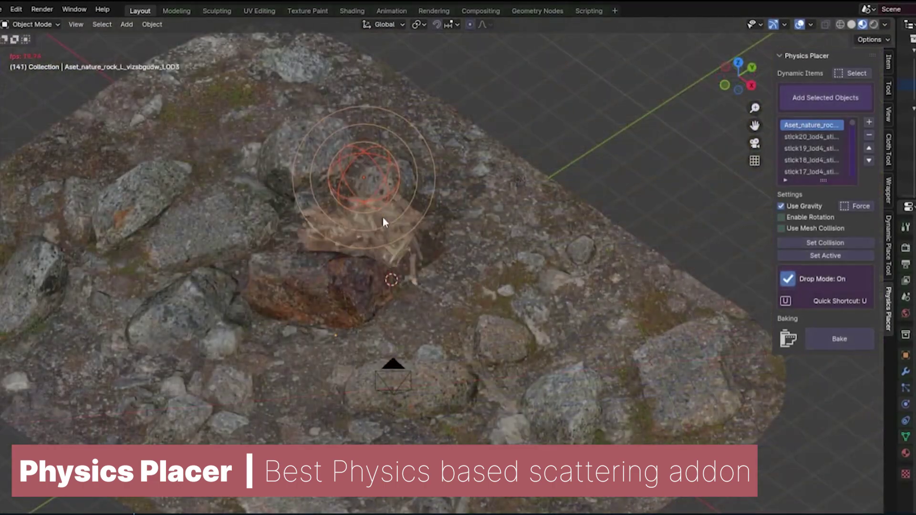
{"action": "key", "text": "u"}
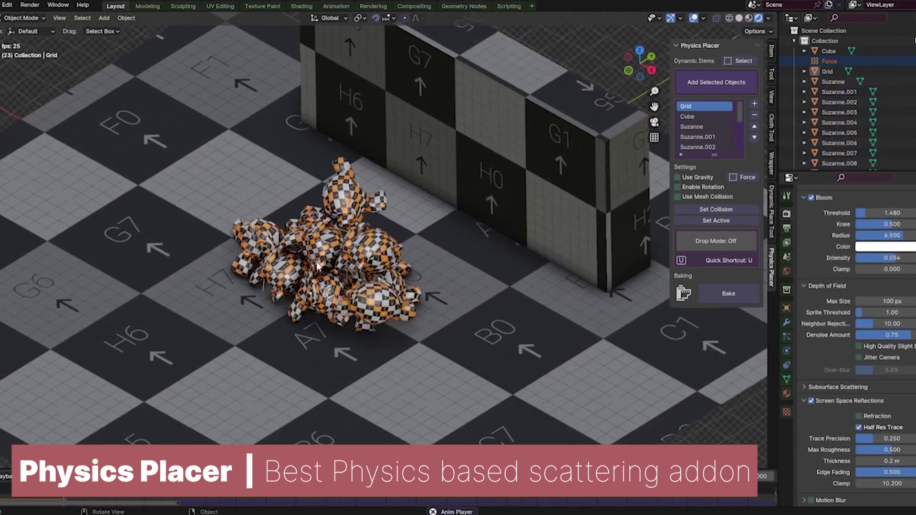
{"action": "key", "text": "g"}
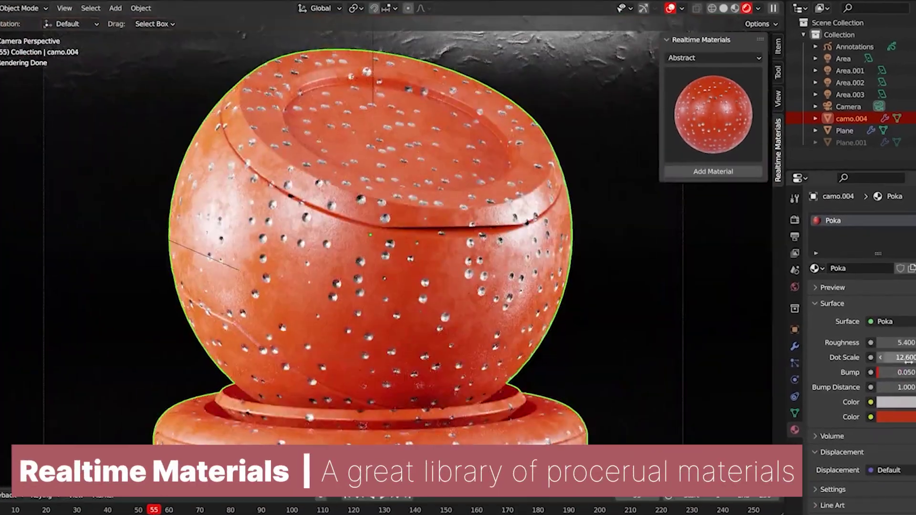
Step: Apply Beu Wave 2 from the abstract library to the camo sphere with Bump 0.147
{"action": "left_click", "coordinate": [898, 402]}
{"action": "left_click", "coordinate": [703, 101]}
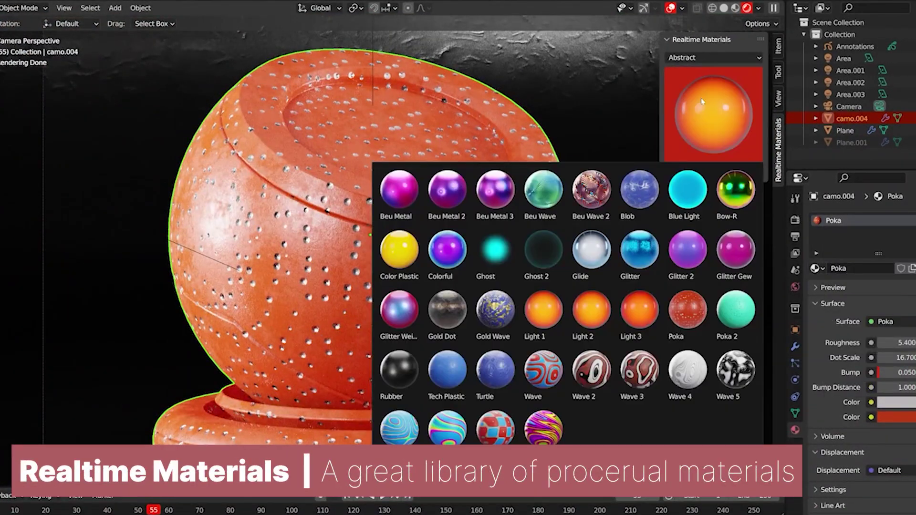
{"action": "left_click", "coordinate": [594, 192]}
{"action": "left_click", "coordinate": [688, 172]}
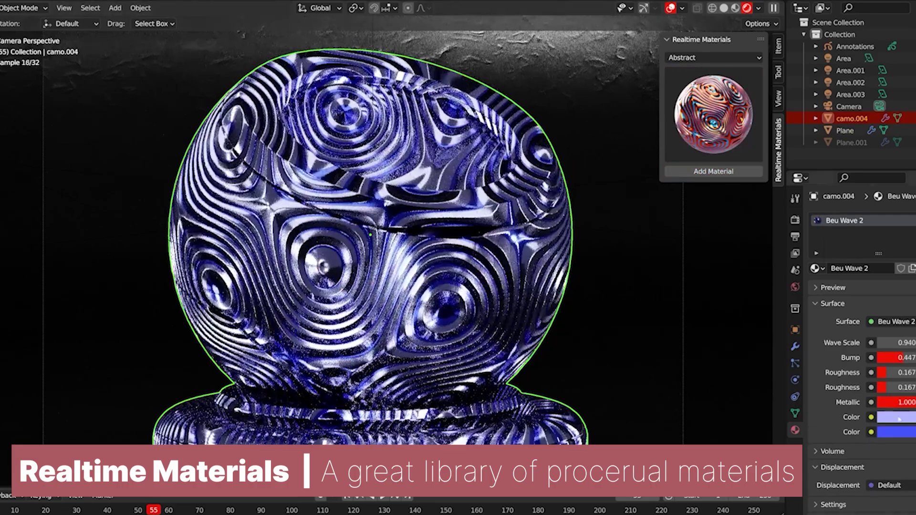
{"action": "left_click_drag", "start_coordinate": [901, 358], "coordinate": [880, 357]}
{"action": "key", "text": "z"}
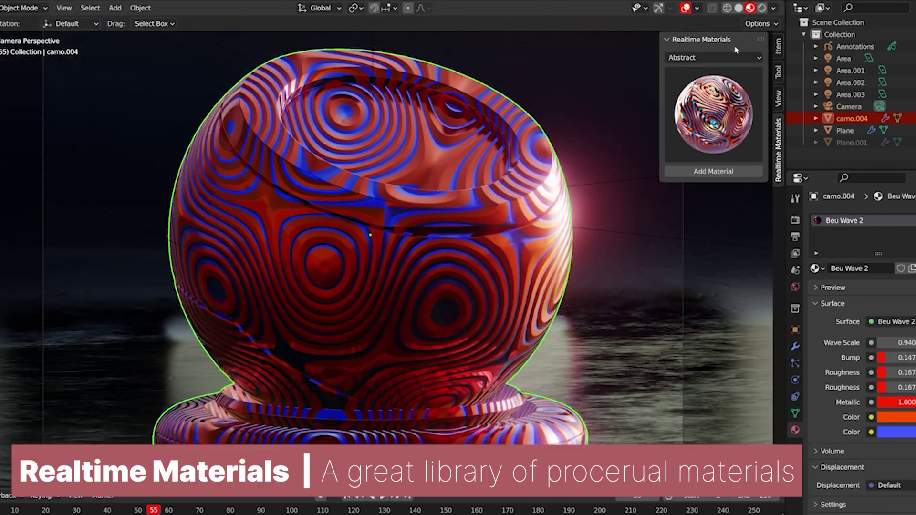
Step: Cover the sphere with Basic Knitter UV from the Cloth UV category
{"action": "left_click", "coordinate": [730, 57]}
{"action": "left_click", "coordinate": [699, 110]}
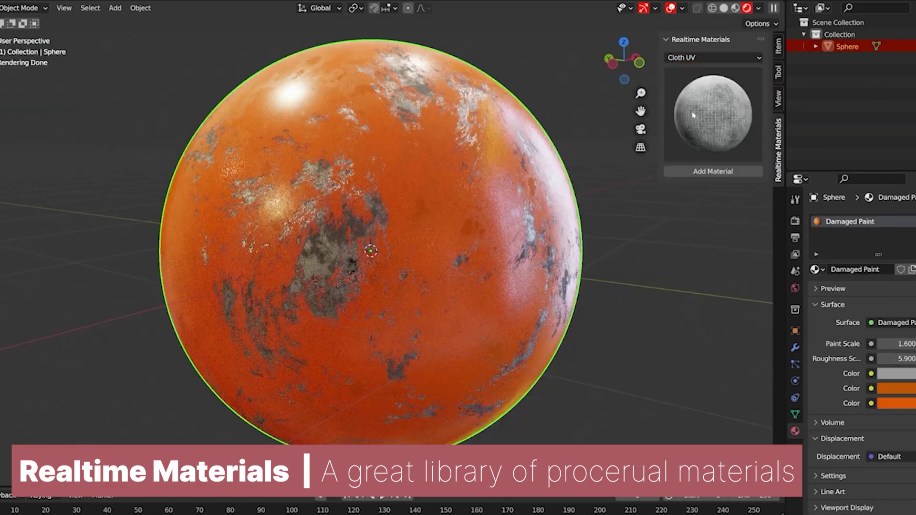
{"action": "left_click", "coordinate": [708, 118]}
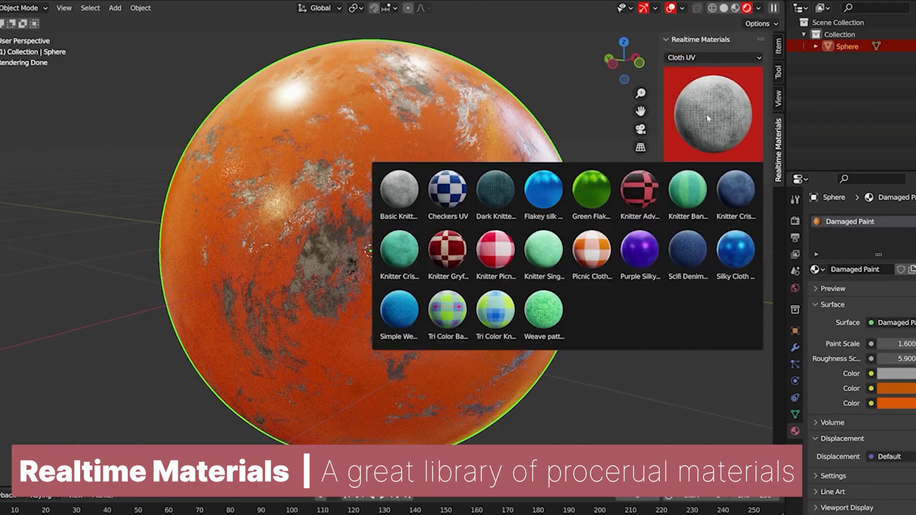
{"action": "left_click", "coordinate": [718, 172]}
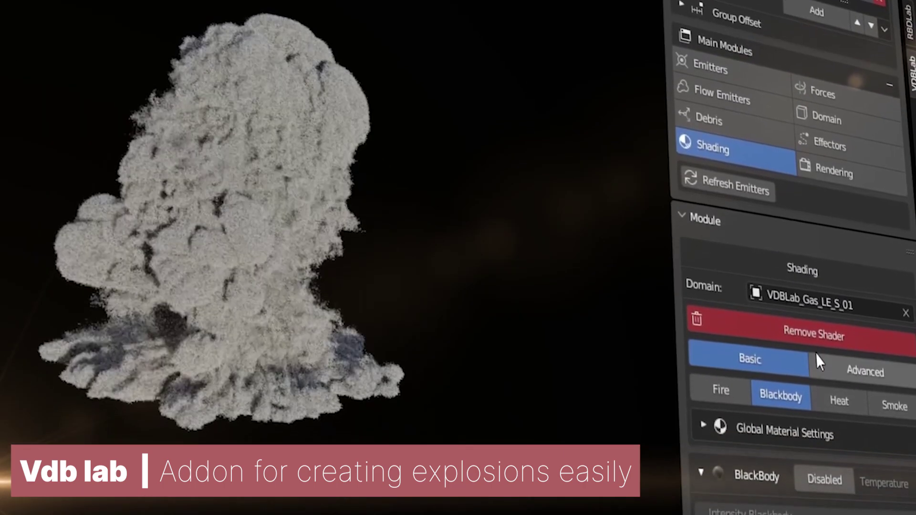
Step: Enable BlackBody/Fire shading on the explosion smoke volume
{"action": "scroll", "coordinate": [816, 354], "scroll_direction": "down", "scroll_amount": 10}
{"action": "left_click", "coordinate": [800, 138]}
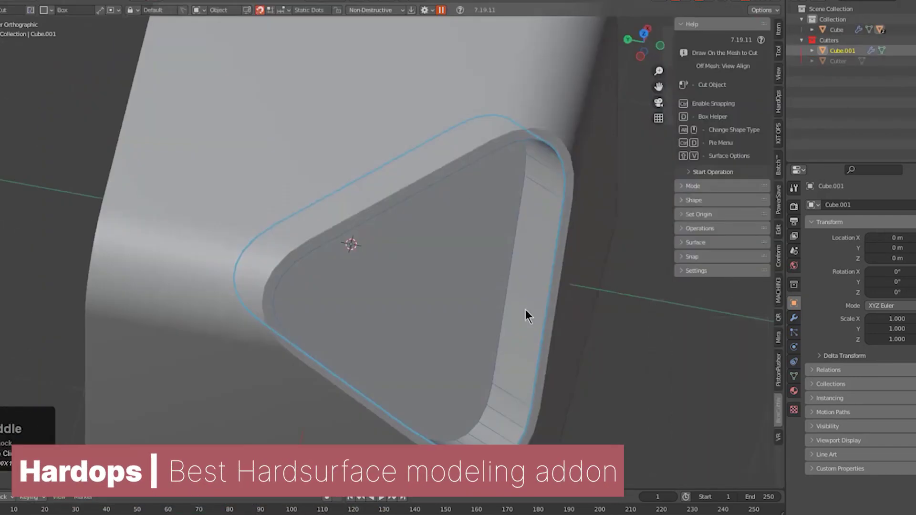
Step: Draw a box cut into the cube, reposition its origin, and make the cube active
{"action": "left_click_drag", "start_coordinate": [379, 95], "coordinate": [386, 216]}
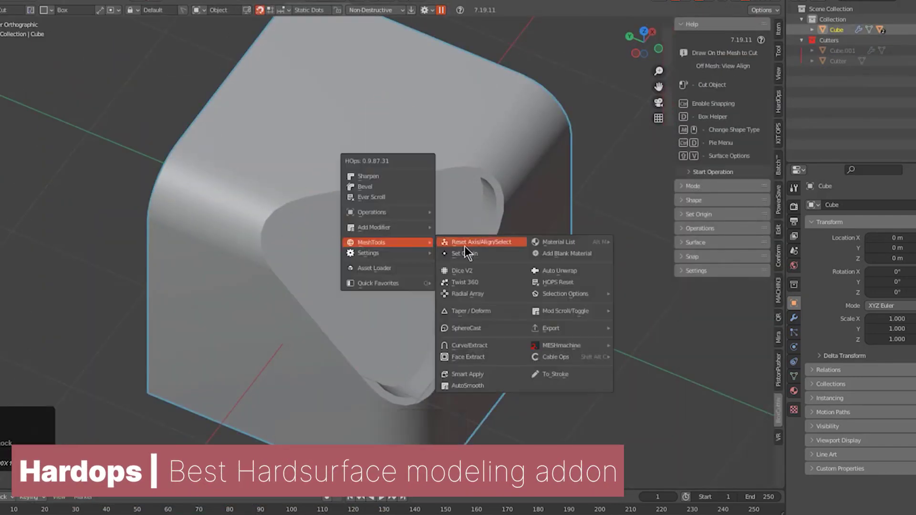
{"action": "left_click", "coordinate": [465, 253]}
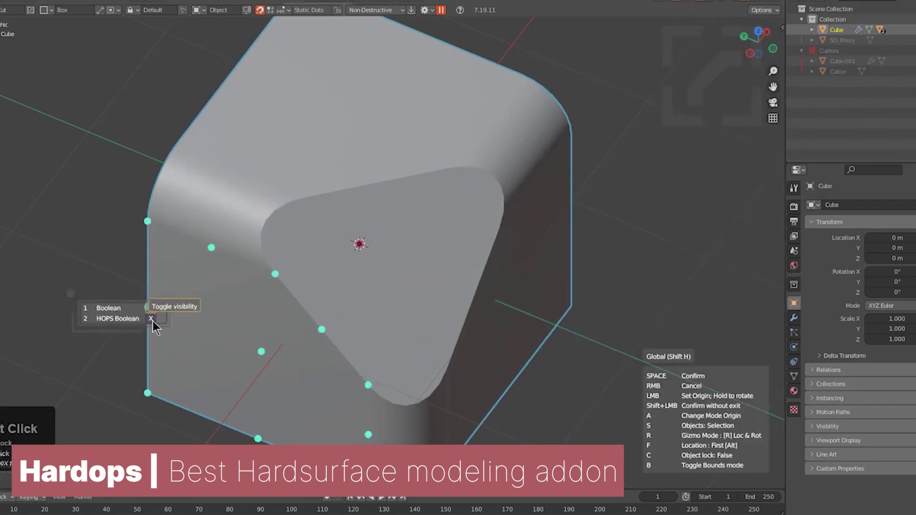
{"action": "key", "text": "space"}
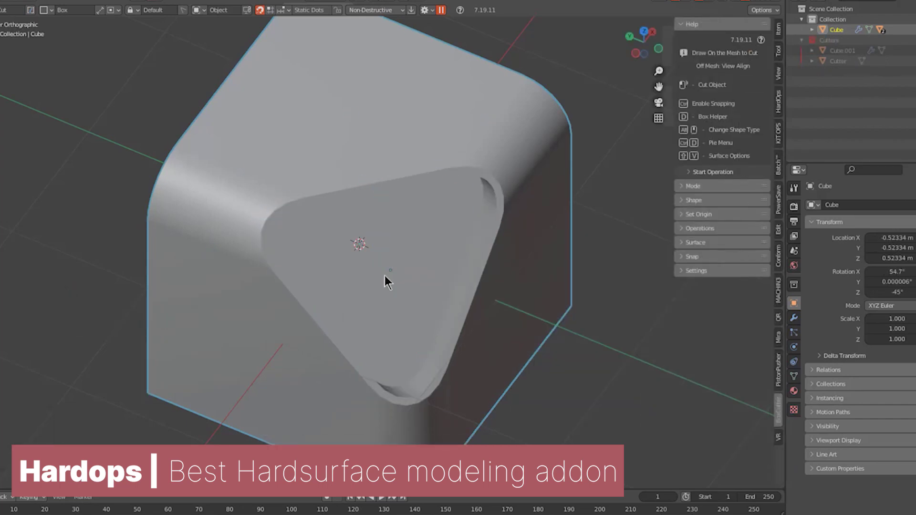
{"action": "left_click", "coordinate": [491, 186], "text": "shift"}
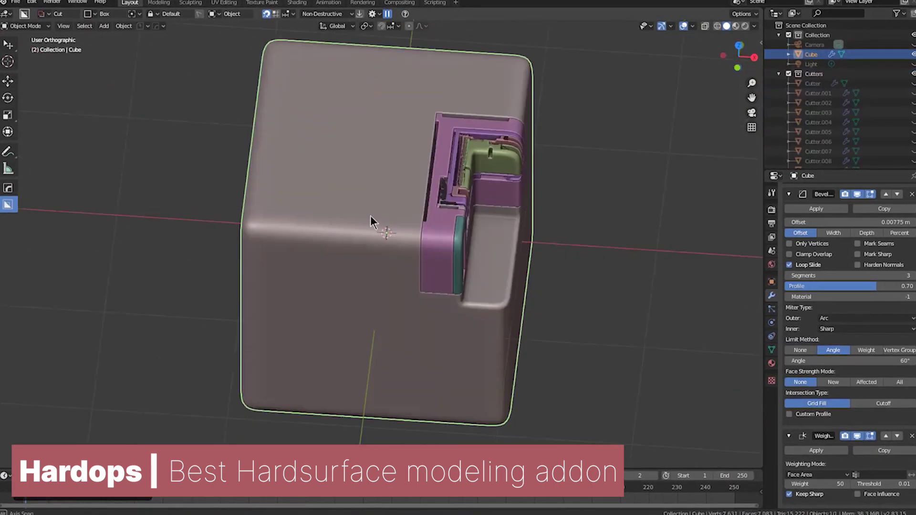
Step: Bevel the cube's edges and radially array the carved detail into a ring
{"action": "left_click", "coordinate": [444, 289]}
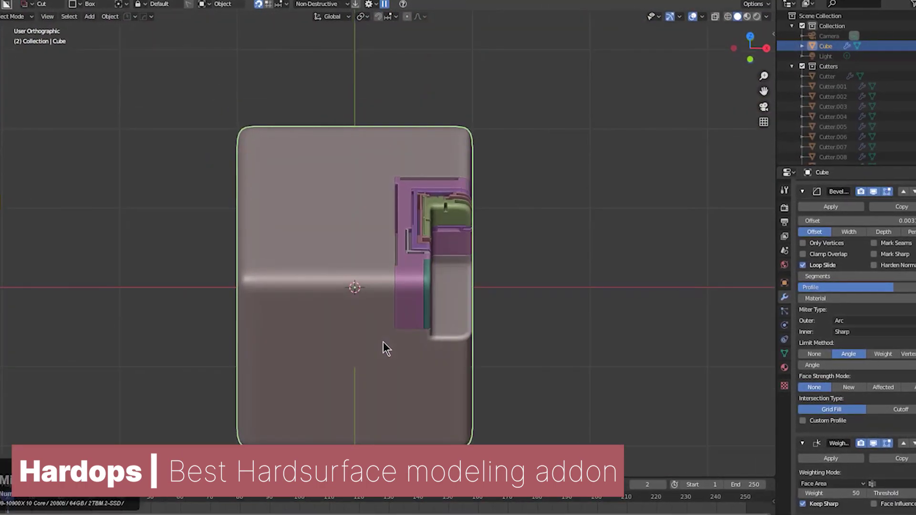
{"action": "middle_click_drag", "start_coordinate": [386, 349], "coordinate": [464, 380]}
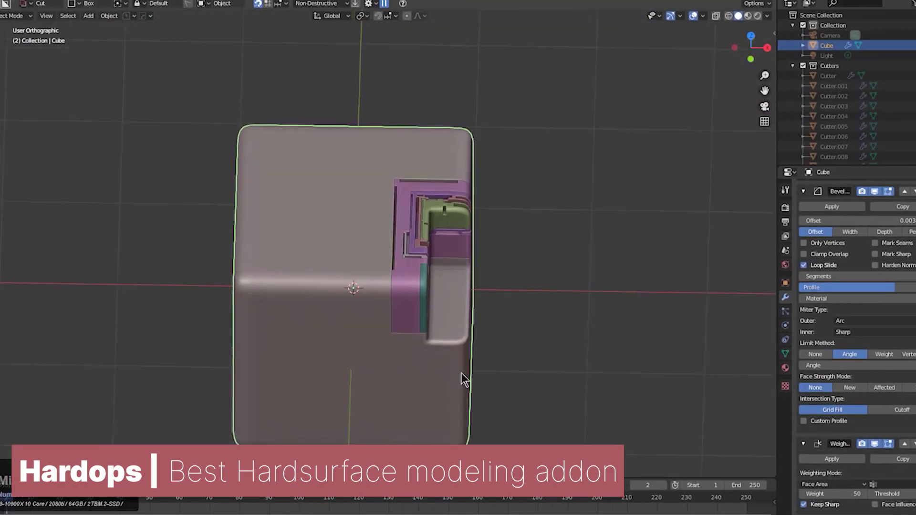
{"action": "left_click", "coordinate": [581, 259]}
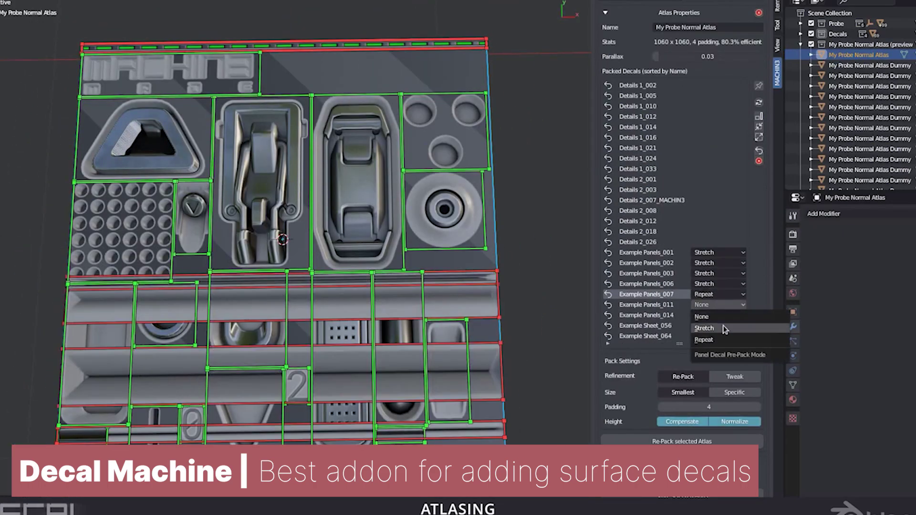
Step: Set Example Panels_011 to Stretch in the normal atlas and confirm the red channel map
{"action": "left_click", "coordinate": [723, 328]}
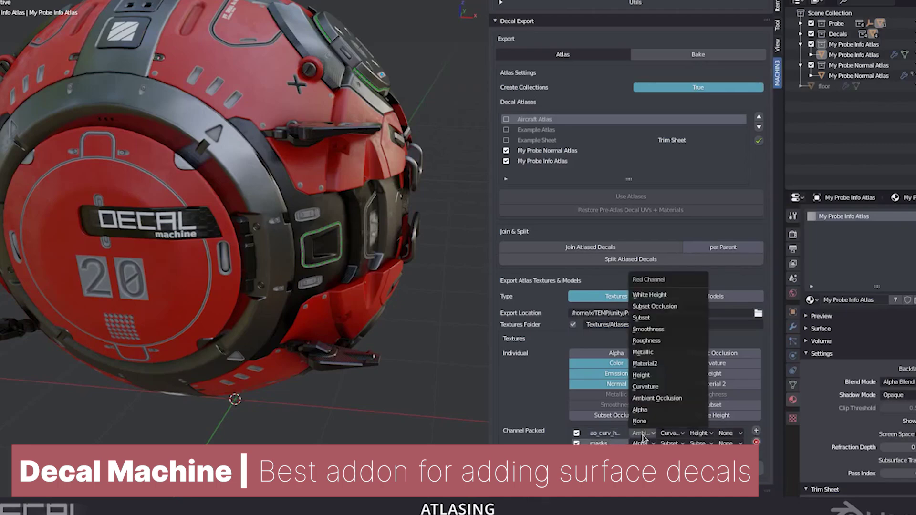
{"action": "left_click", "coordinate": [640, 398]}
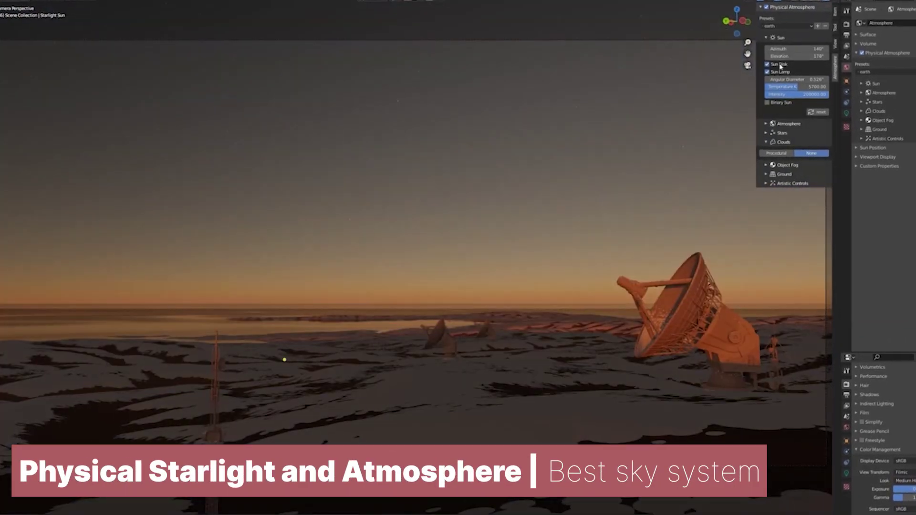
Step: Apply the binary sky presets, raise and swing both suns left, and increase cloud Coverage Max
{"action": "left_click", "coordinate": [770, 27]}
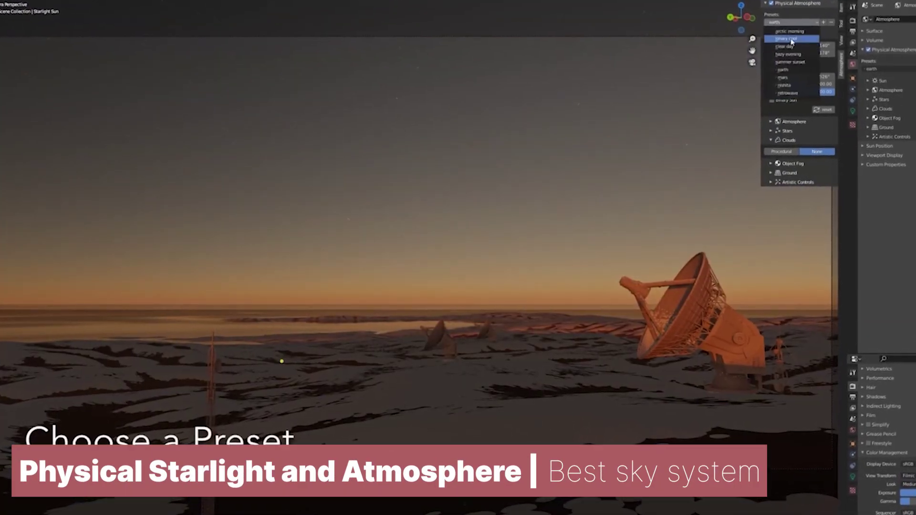
{"action": "left_click", "coordinate": [792, 40]}
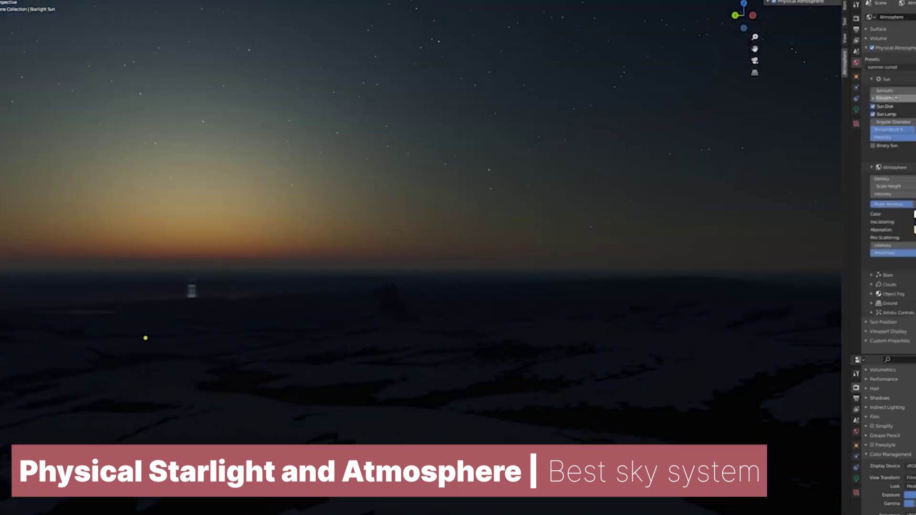
{"action": "left_click_drag", "start_coordinate": [892, 98], "coordinate": [911, 98]}
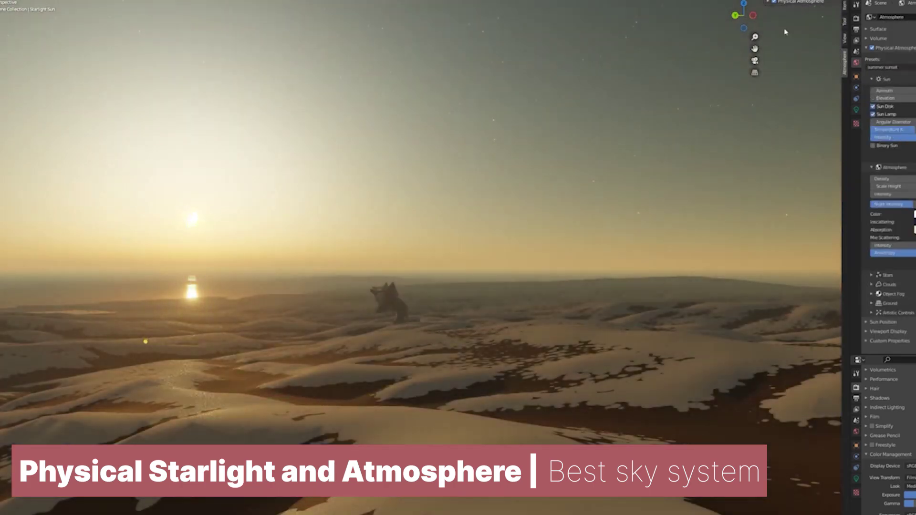
{"action": "left_click", "coordinate": [889, 84]}
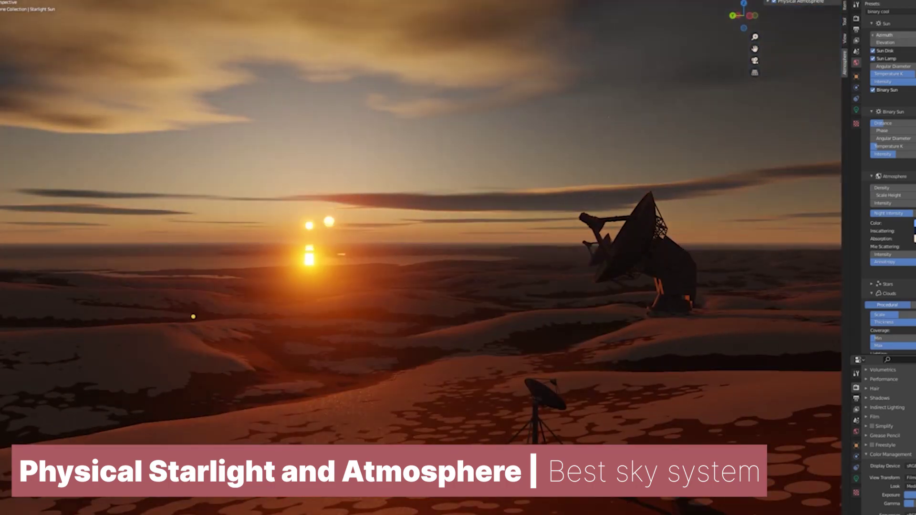
{"action": "left_click_drag", "start_coordinate": [901, 37], "coordinate": [903, 43]}
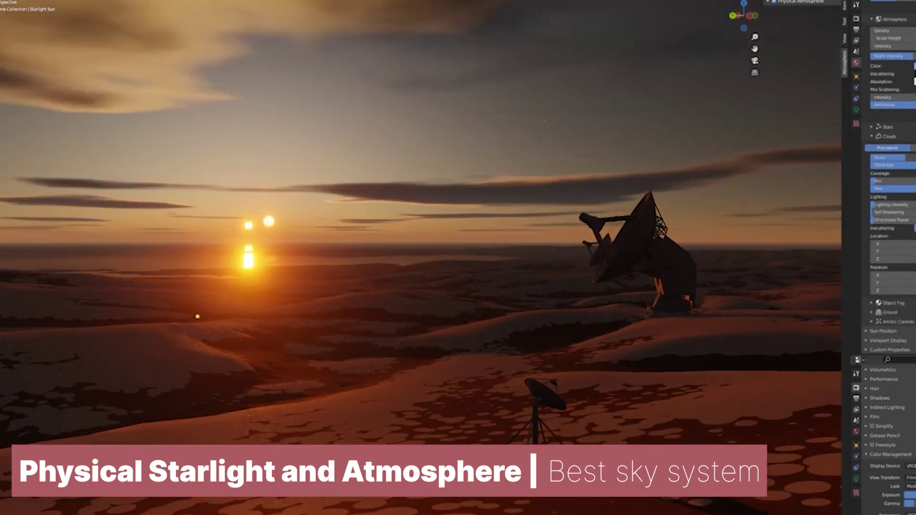
{"action": "left_click_drag", "start_coordinate": [883, 189], "coordinate": [895, 189]}
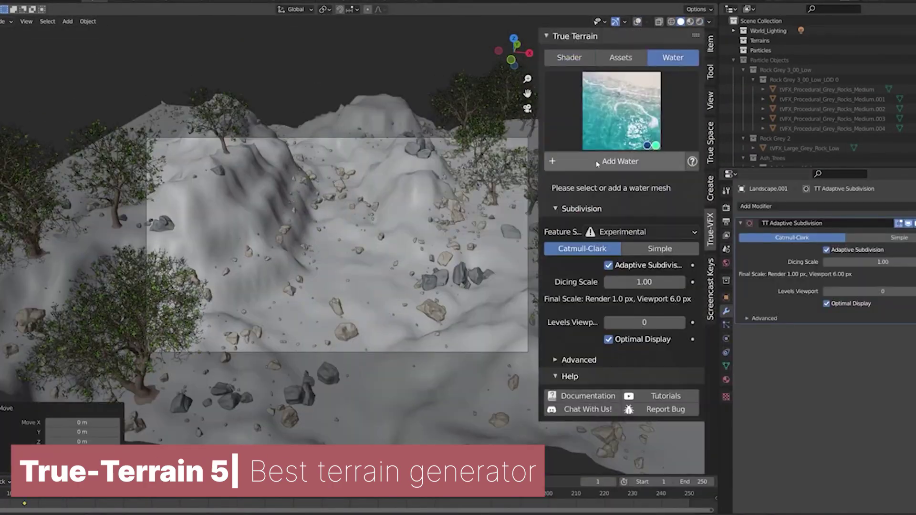
Step: Add Water from the True Terrain Water tab, then bring up the World properties
{"action": "left_click", "coordinate": [597, 162]}
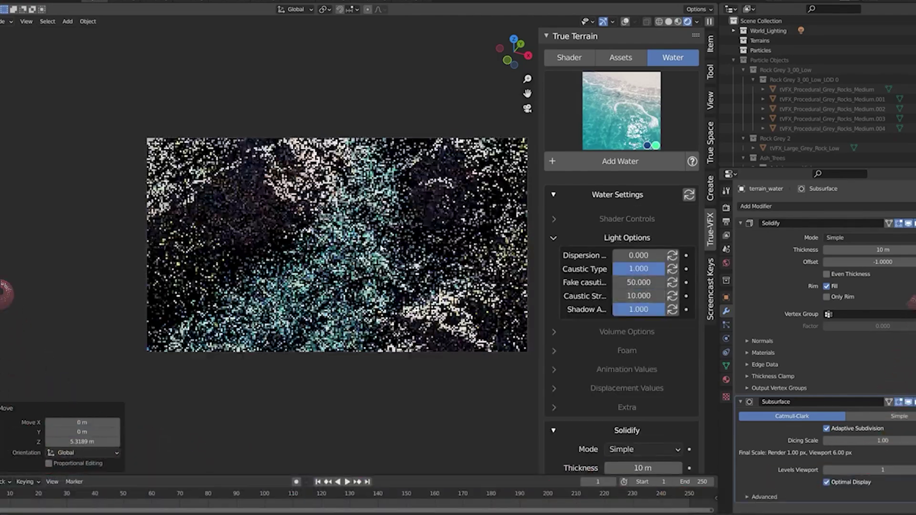
{"action": "left_click", "coordinate": [727, 263]}
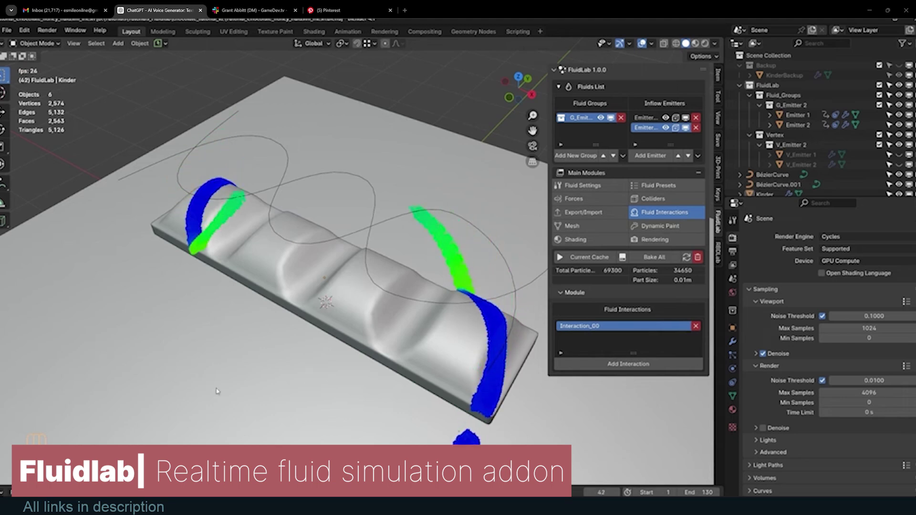
Step: Orbit and pan the view around the chocolate bar with its fluid streams
{"action": "middle_click_drag", "start_coordinate": [306, 299], "coordinate": [377, 208]}
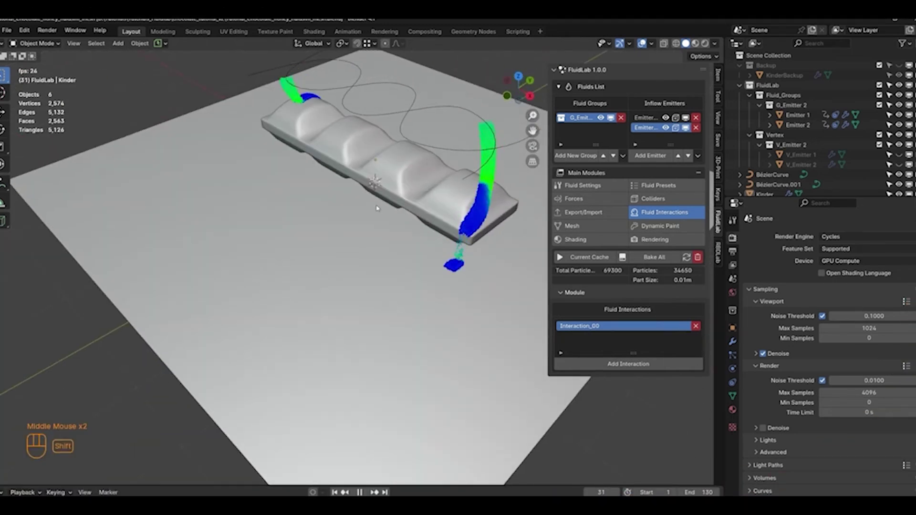
{"action": "middle_click_drag", "start_coordinate": [377, 208], "coordinate": [374, 404], "text": "shift"}
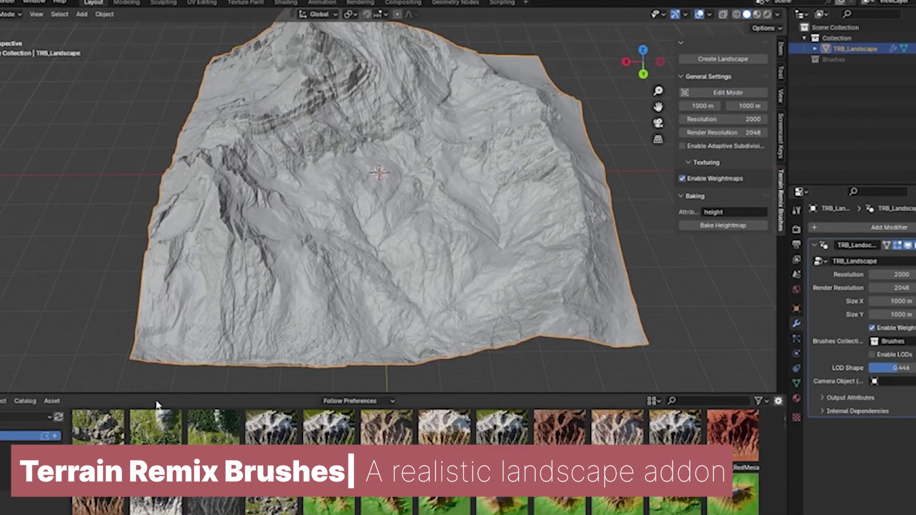
Step: Drop a Terrain Remix brush asset onto the landscape and zoom in on the result
{"action": "left_click_drag", "start_coordinate": [733, 434], "coordinate": [402, 204]}
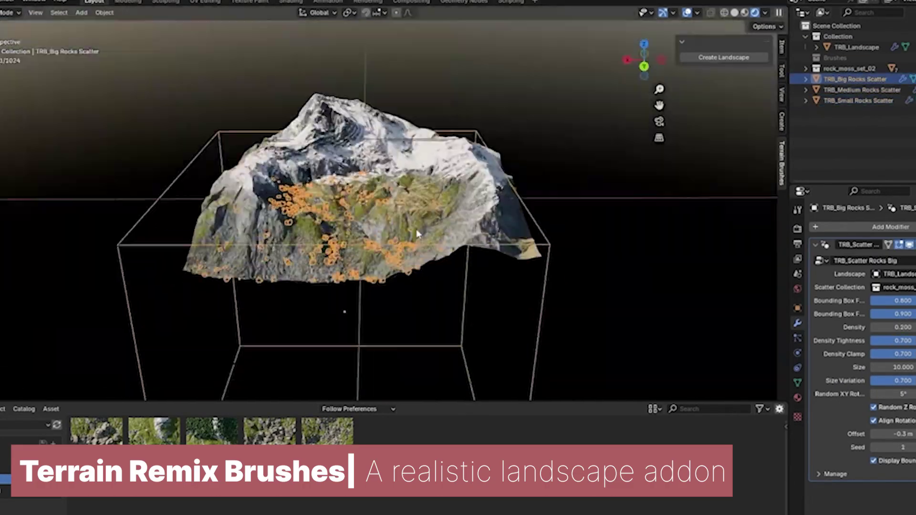
{"action": "scroll", "coordinate": [417, 234], "scroll_direction": "up", "scroll_amount": 10}
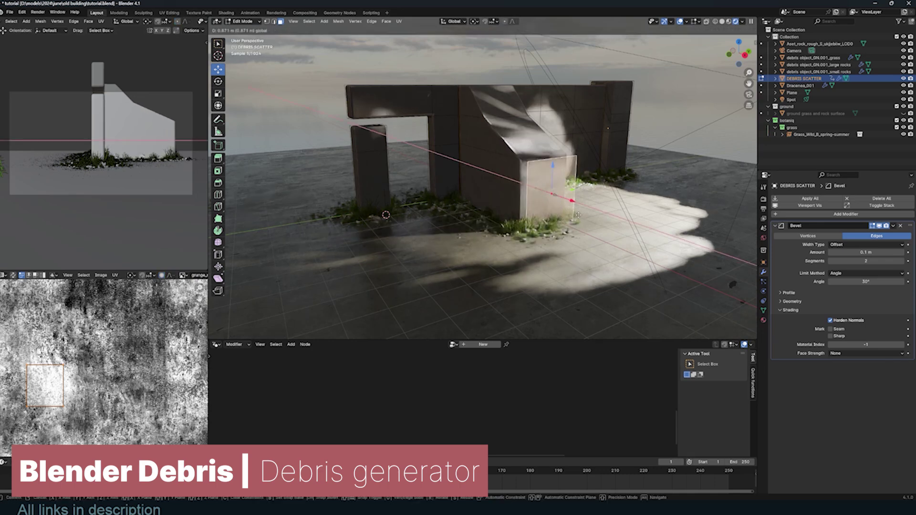
Step: Orbit the view to inspect the other side of the Debris Scatter ruin
{"action": "middle_click_drag", "start_coordinate": [540, 229], "coordinate": [452, 200]}
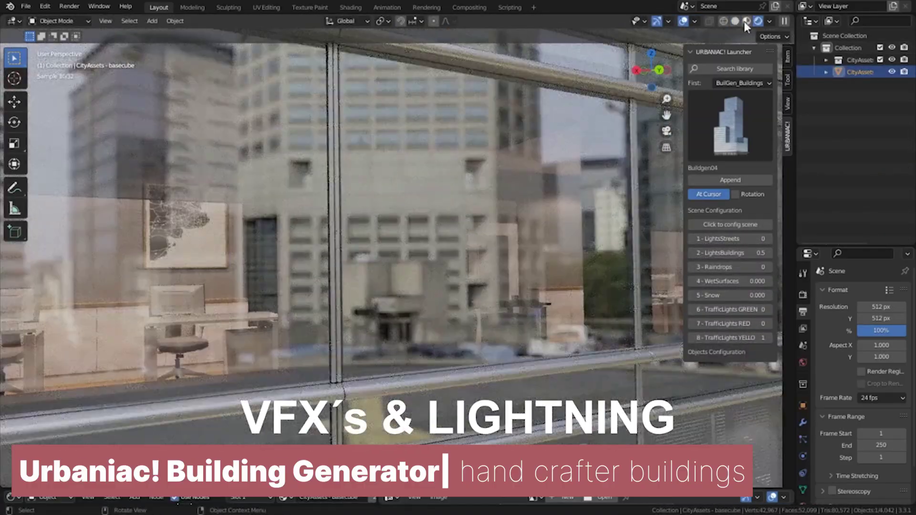
Step: In Rendered shading, lower Lights Buildings to 0.3 and turn on Raindrops and Snow
{"action": "left_click", "coordinate": [769, 21]}
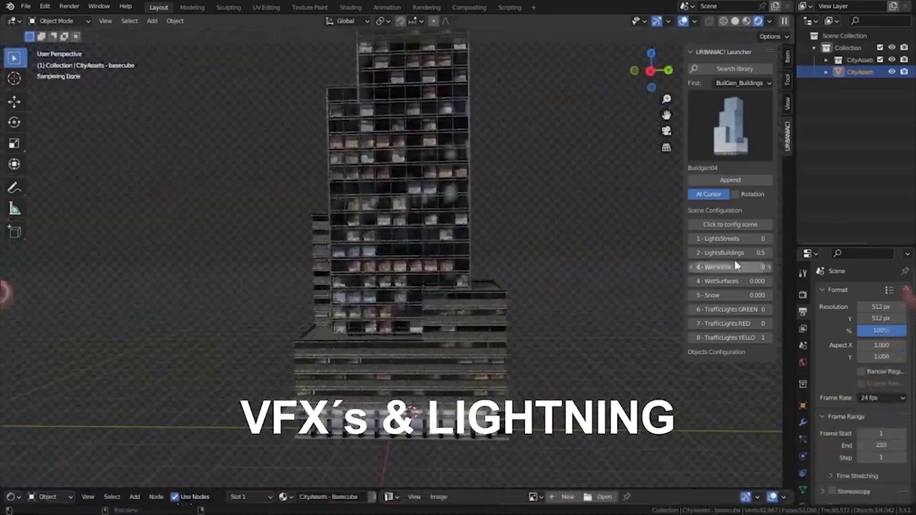
{"action": "left_click_drag", "start_coordinate": [752, 253], "coordinate": [744, 256]}
{"action": "left_click", "coordinate": [769, 266]}
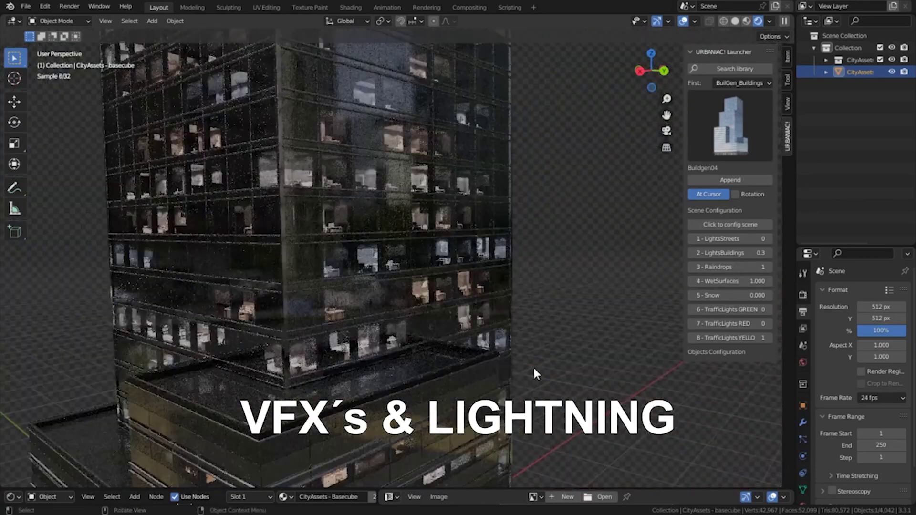
{"action": "left_click", "coordinate": [769, 295]}
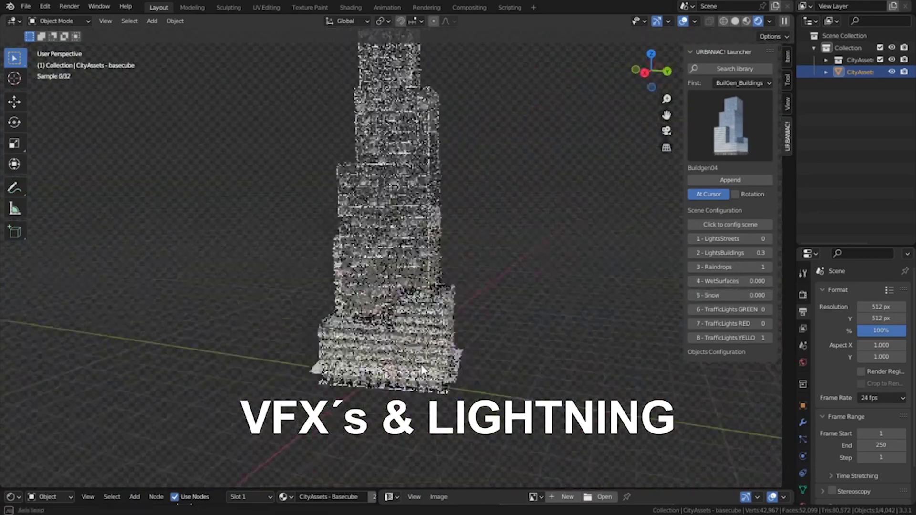